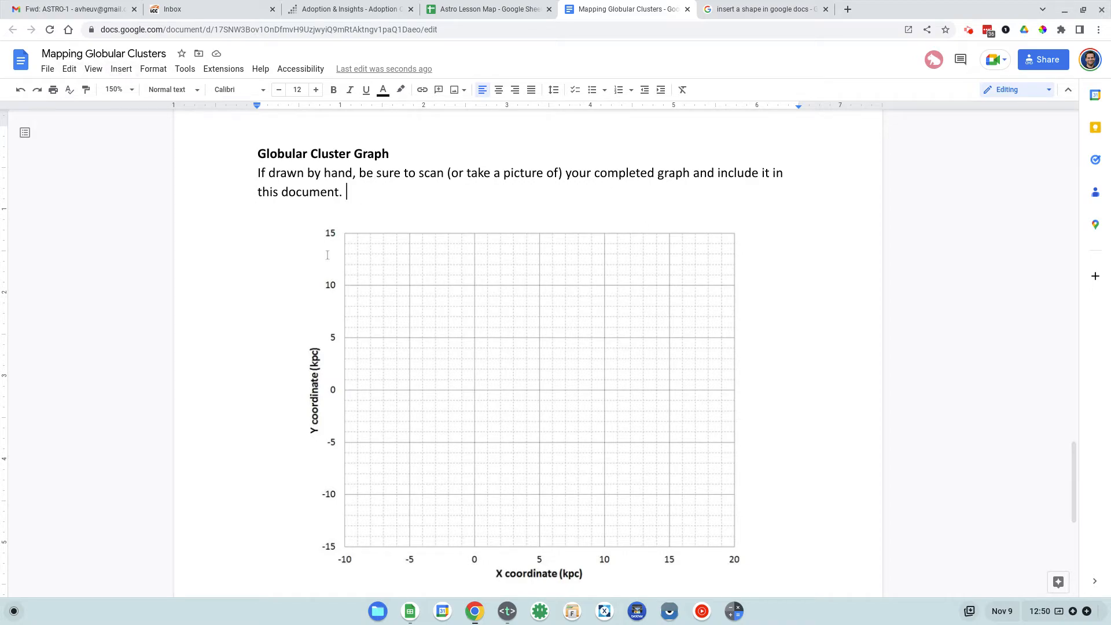
- Make a copy of the Mapping Globular Clusters document named Copy of Mapping Globular Clusters, in the same folder
scroll(573, 345, up, 15)
scroll(573, 350, up, 15)
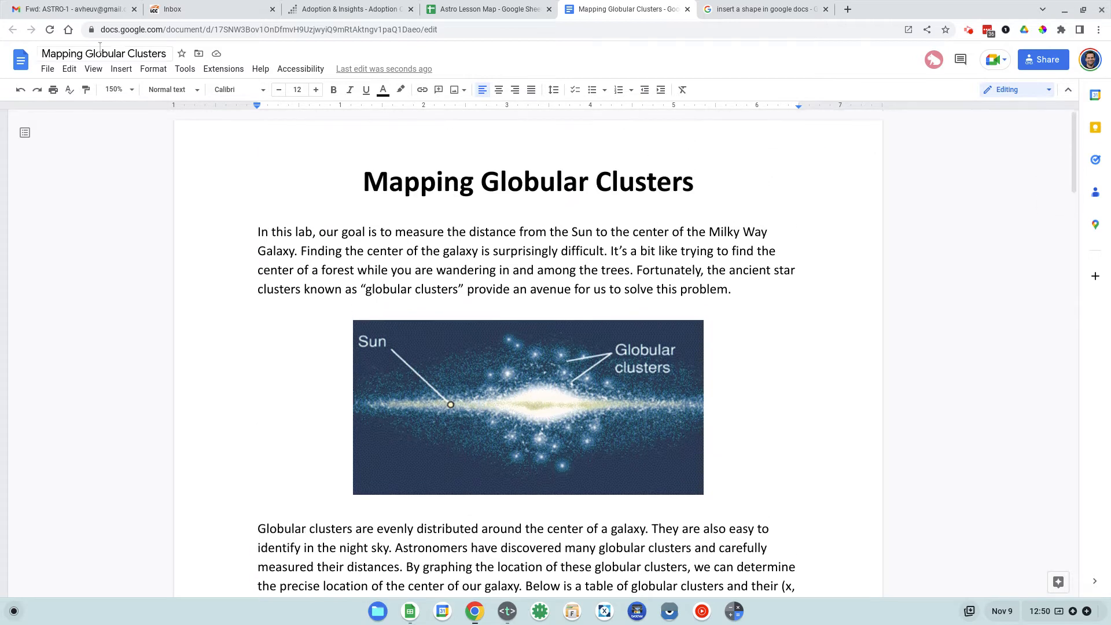
click(49, 70)
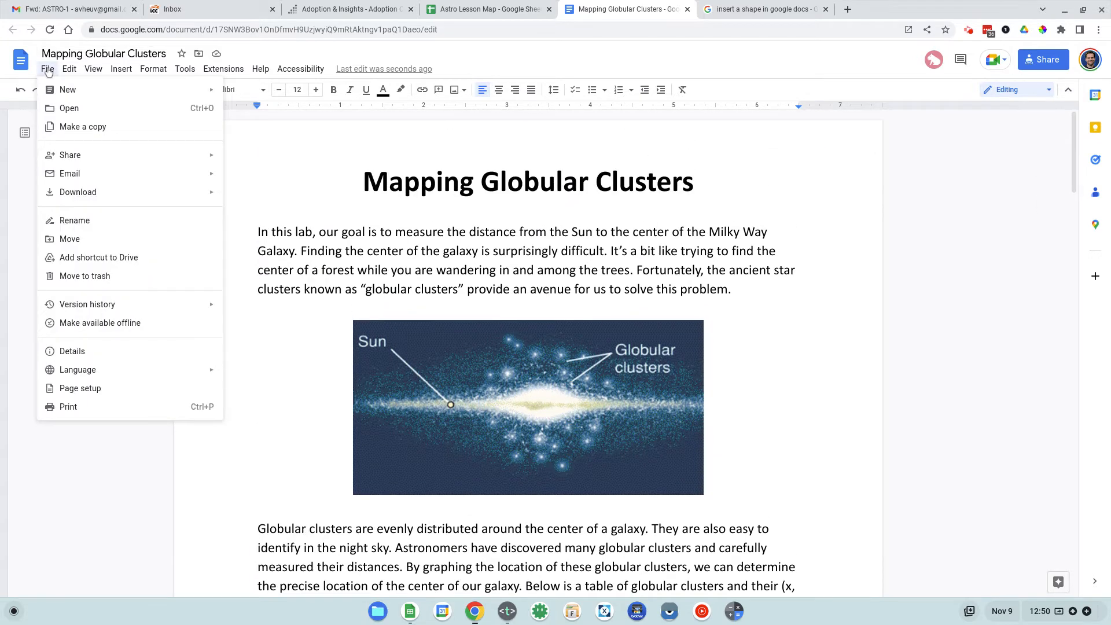
click(81, 129)
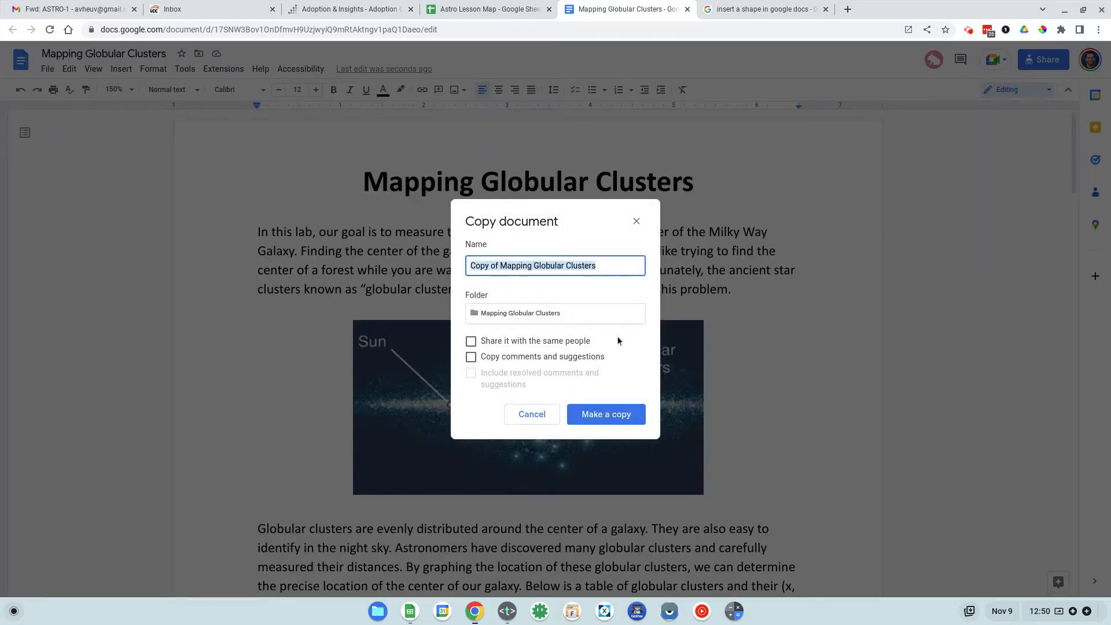
click(618, 415)
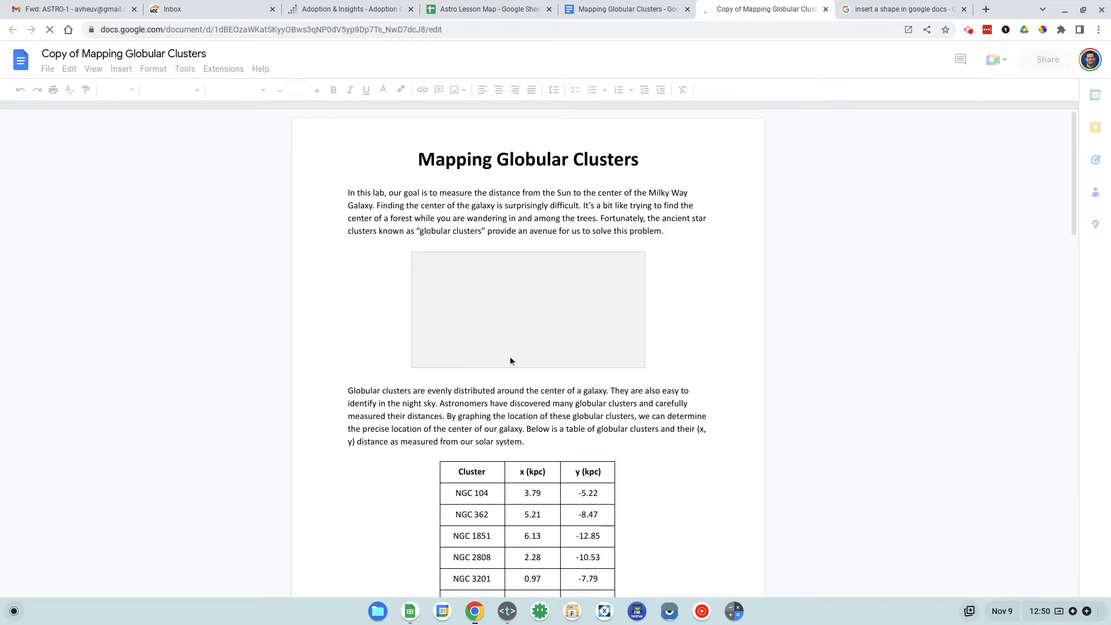
- Set the copy's zoom to 150% and place the text cursor after "this document." above the Globular Cluster Graph
scroll(509, 356, down, 10)
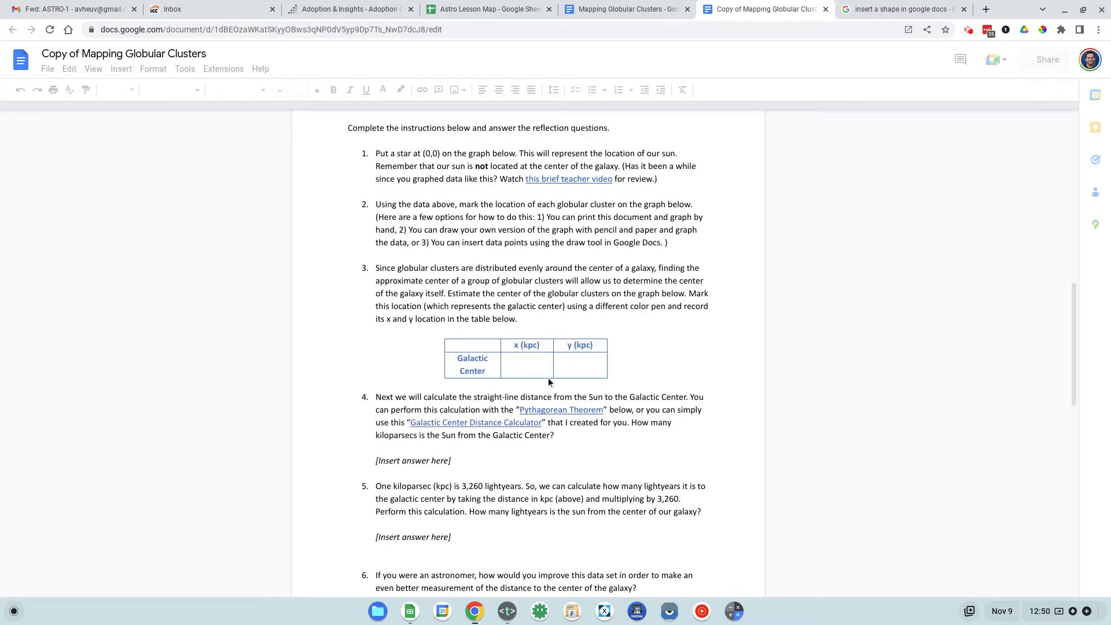
scroll(549, 381, down, 10)
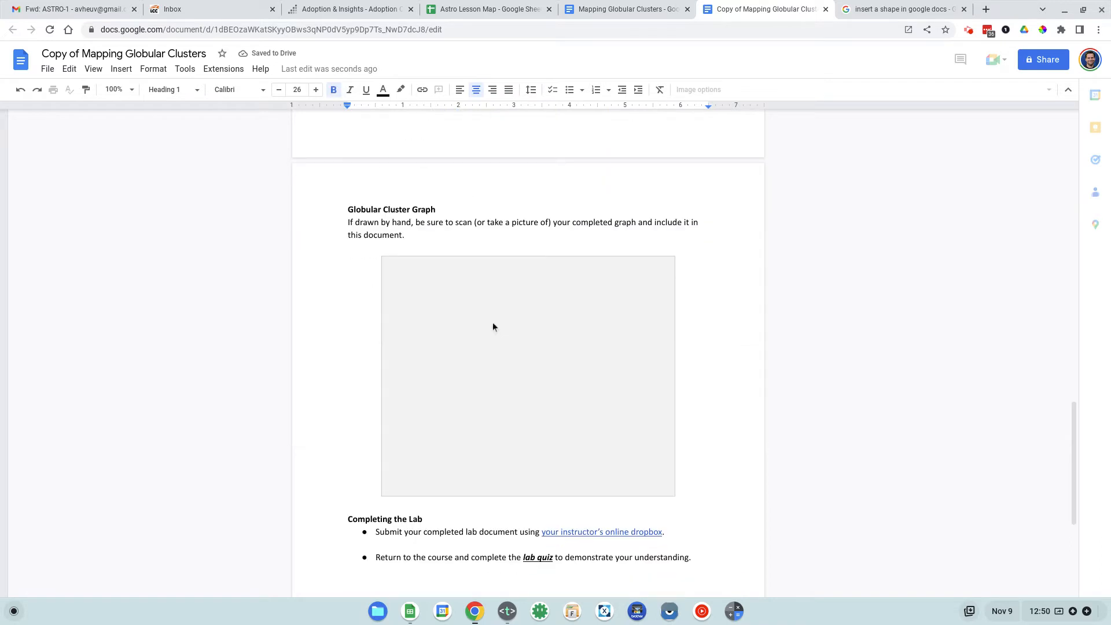
click(115, 89)
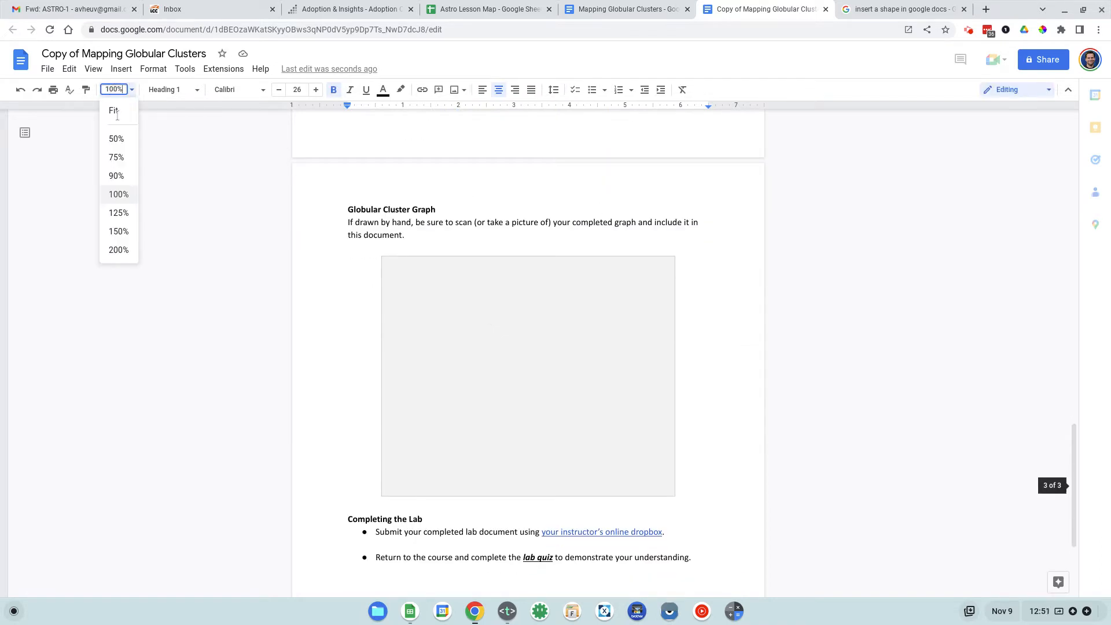
click(118, 231)
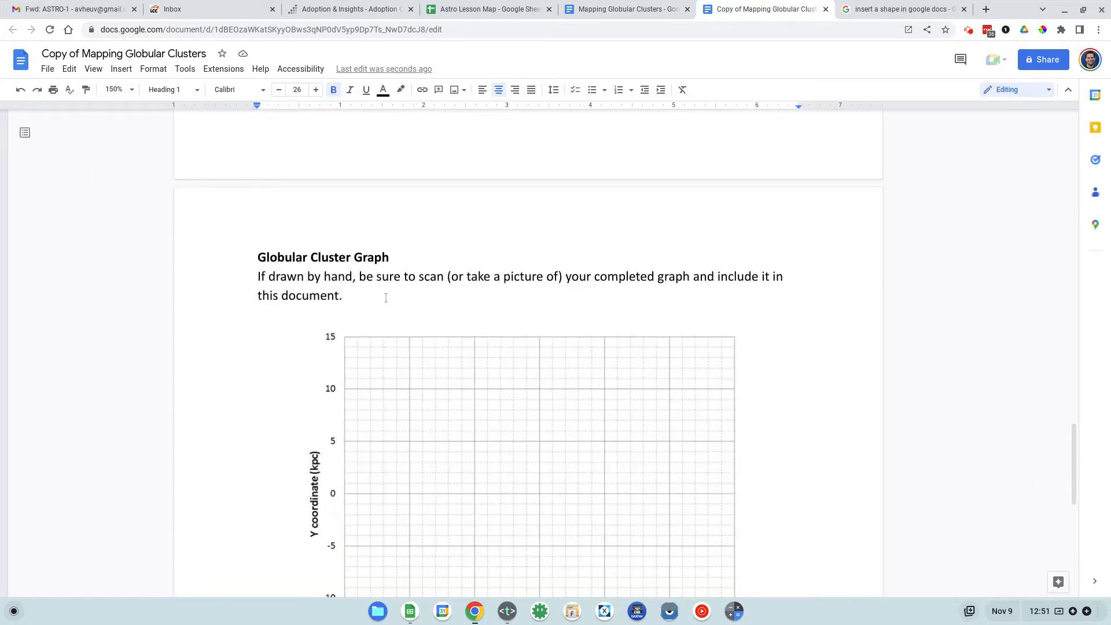
double_click(391, 294)
scroll(391, 289, down, 4)
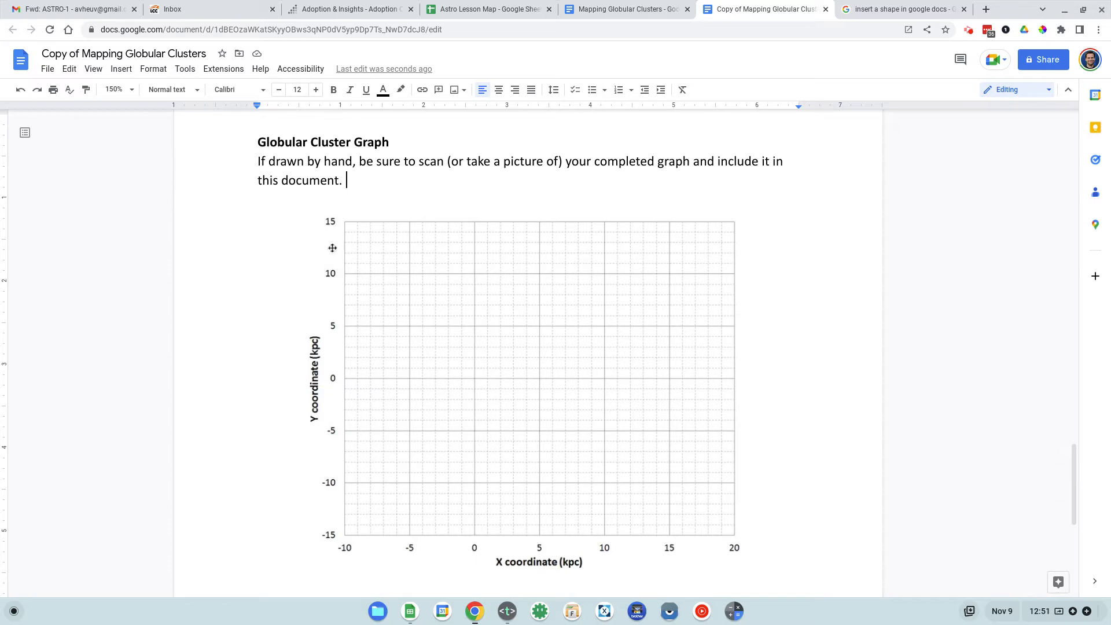
- Start a new drawing at the text cursor and draw a sun shape about 0.3 inches wide in it
click(121, 69)
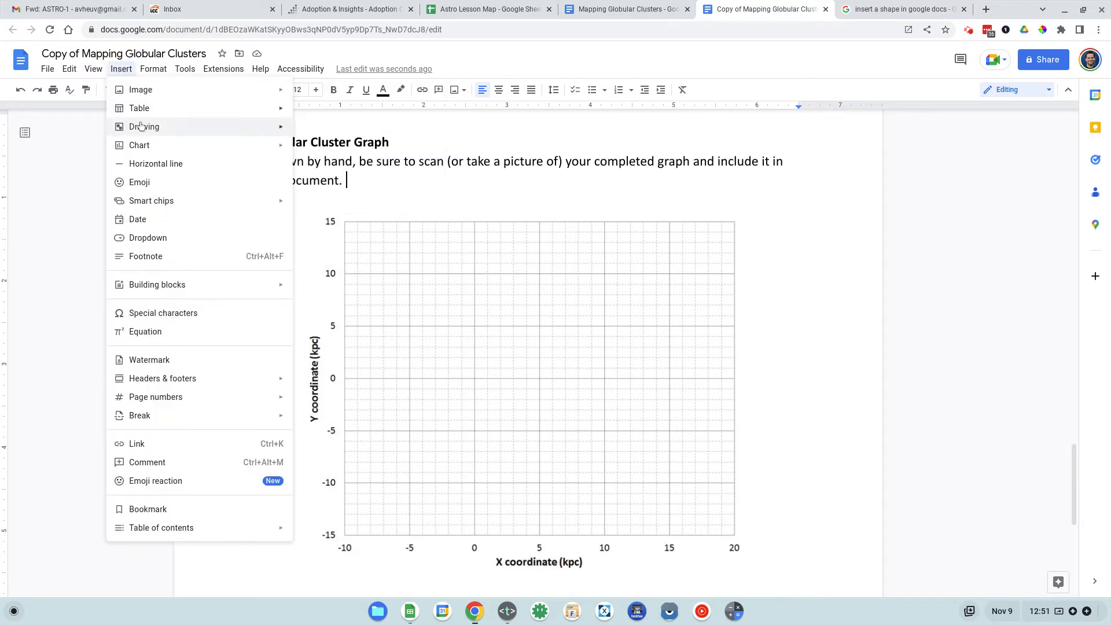
mouse_move(141, 126)
click(319, 129)
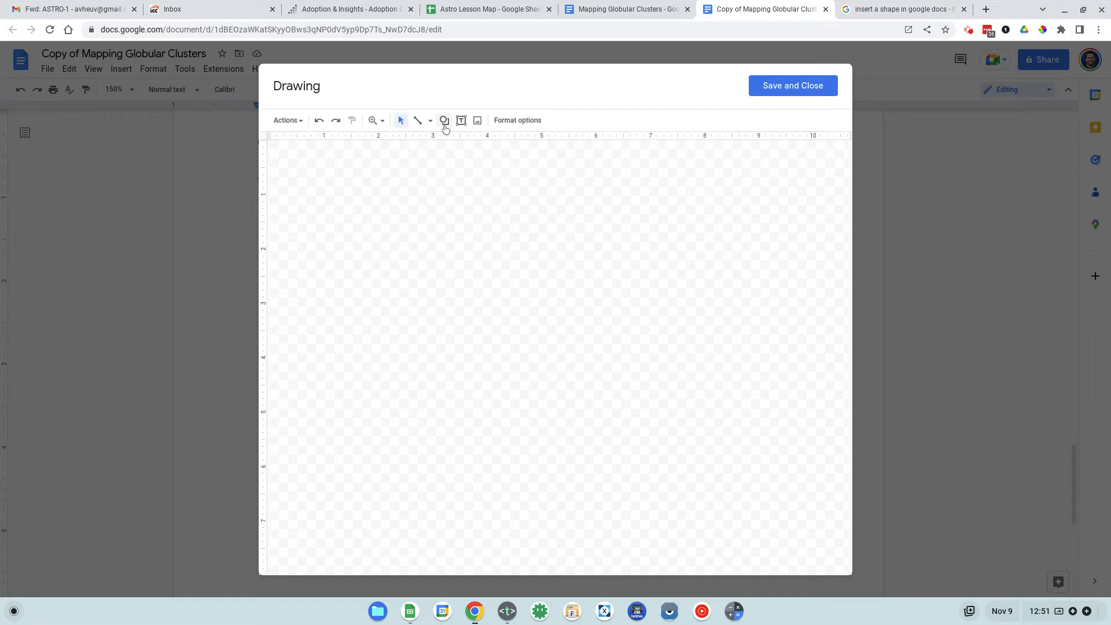
click(445, 122)
mouse_move(520, 144)
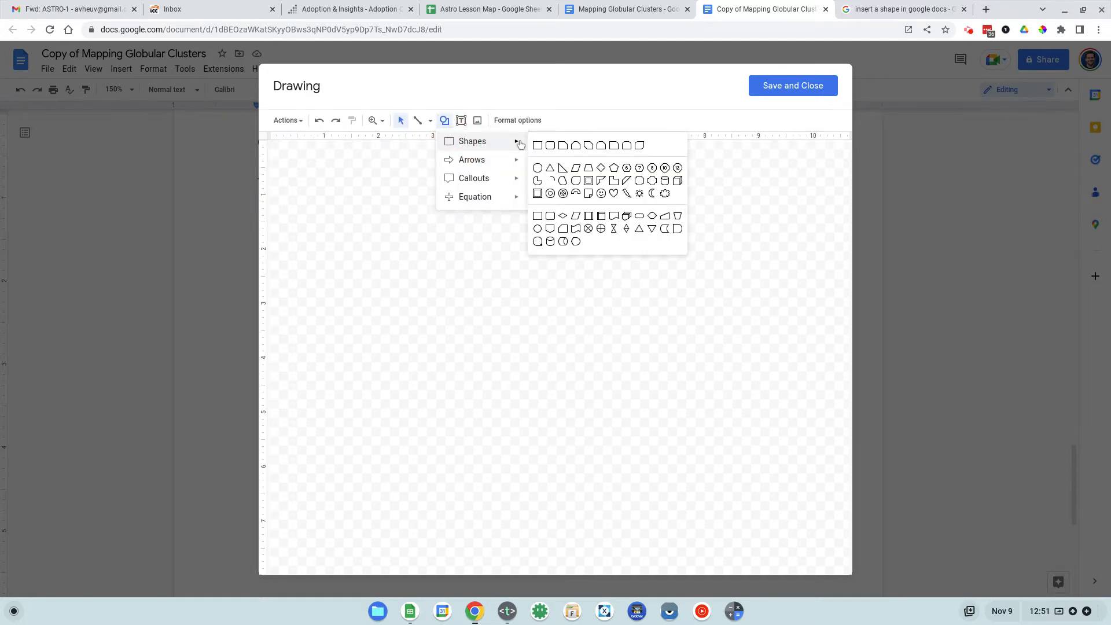
click(641, 194)
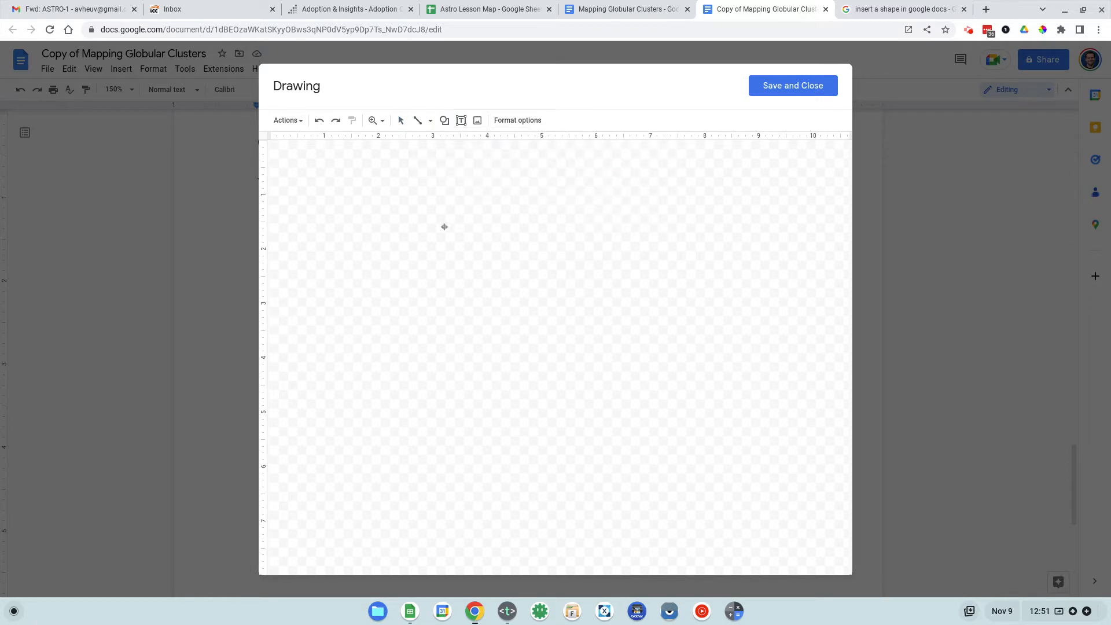
drag(381, 213, 397, 228)
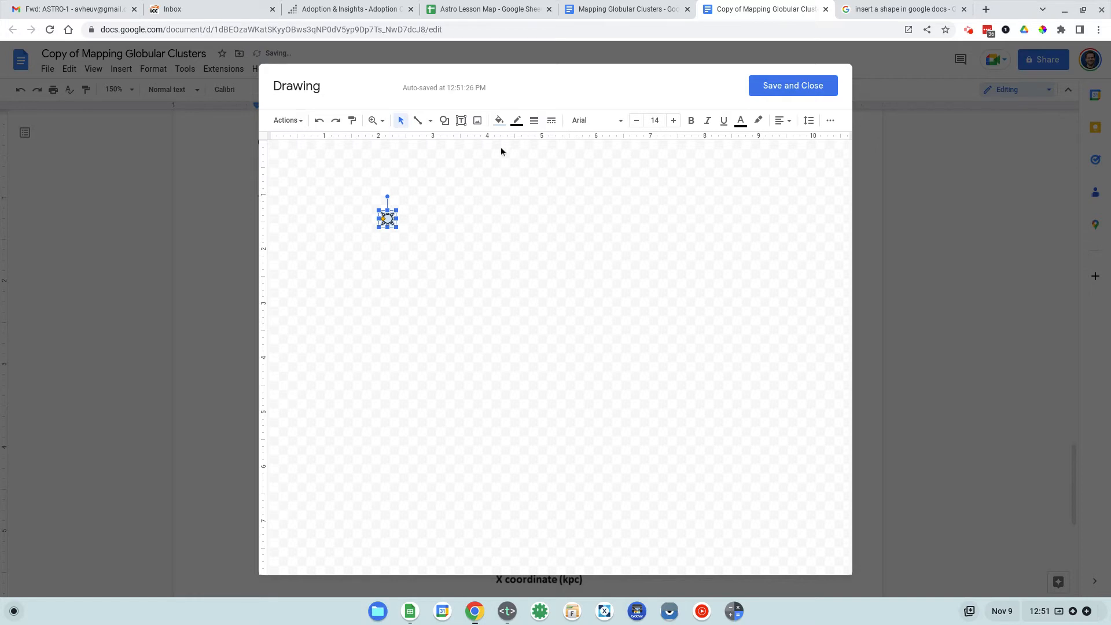
- Fill the sun shape with light yellow, then save the drawing into the document
click(499, 120)
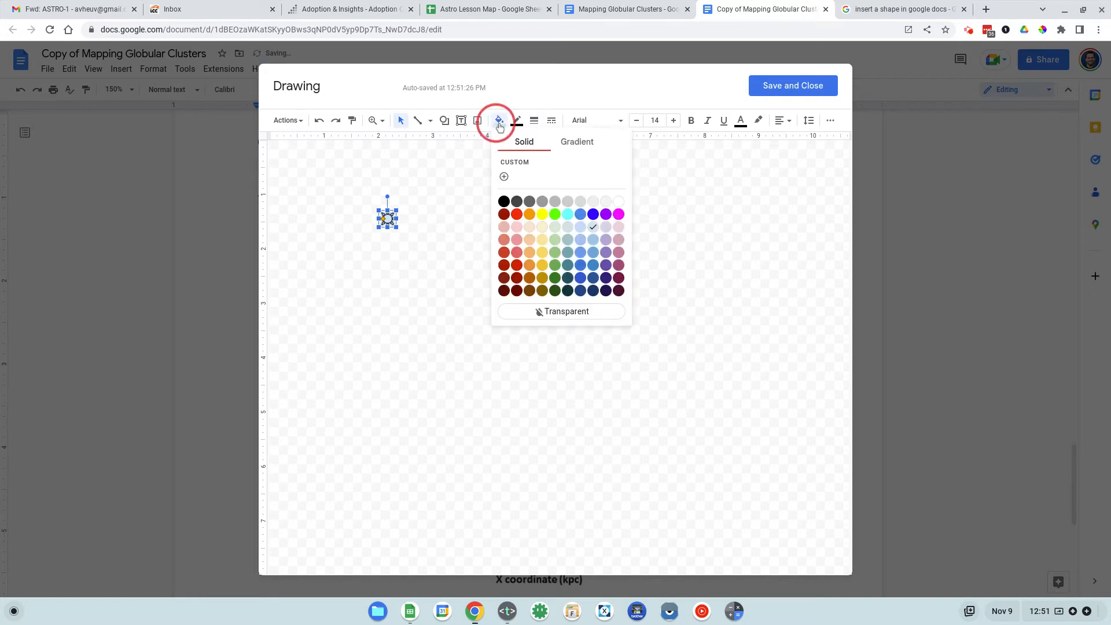
click(539, 253)
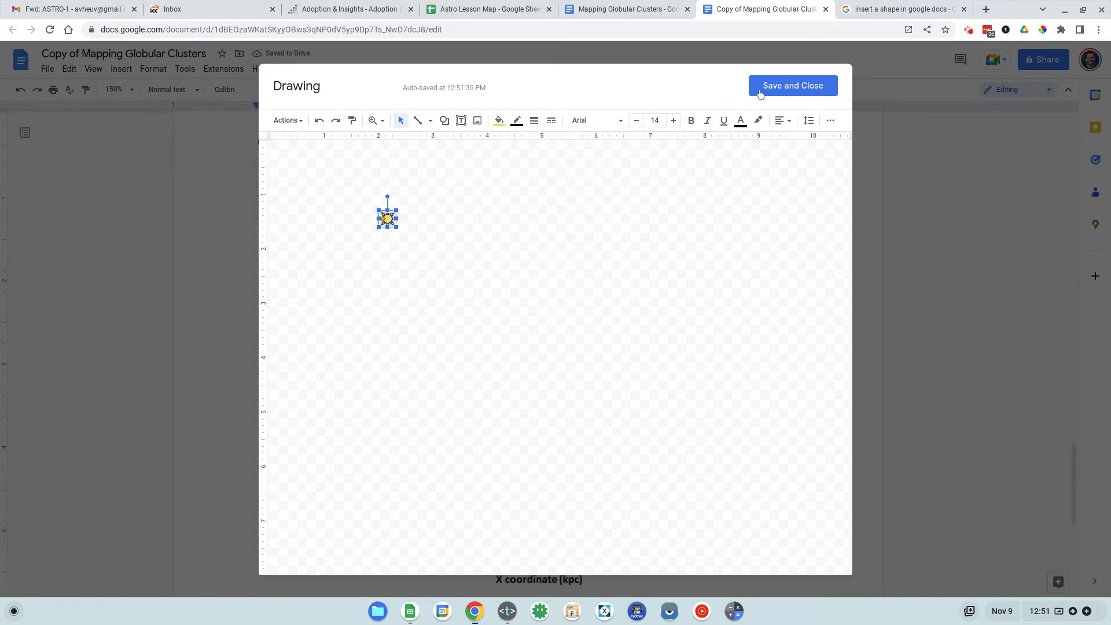
click(511, 248)
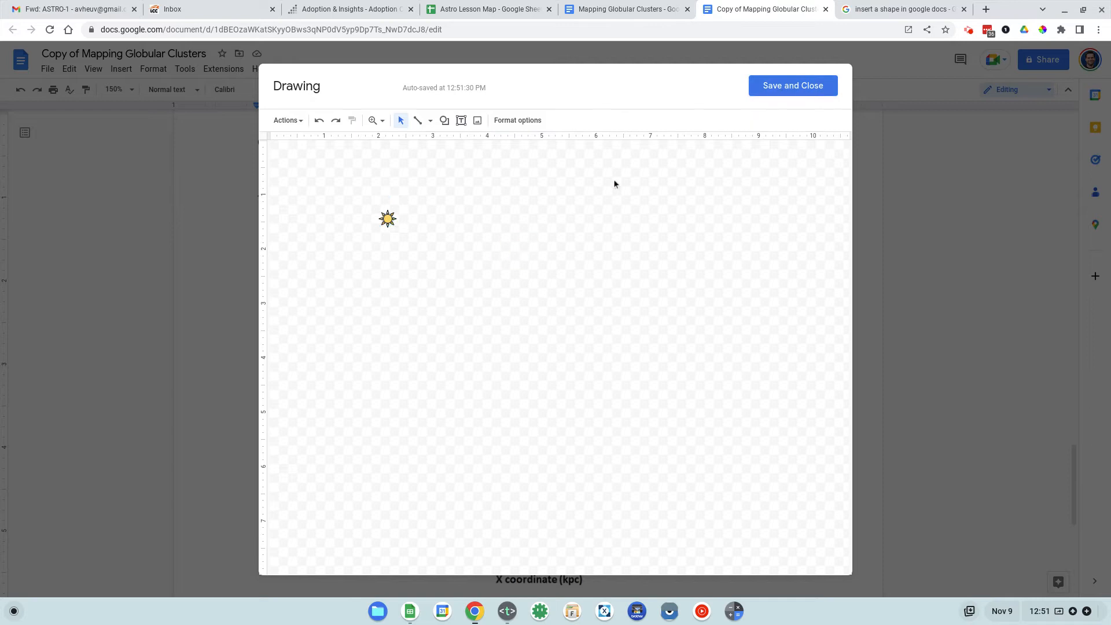
click(792, 86)
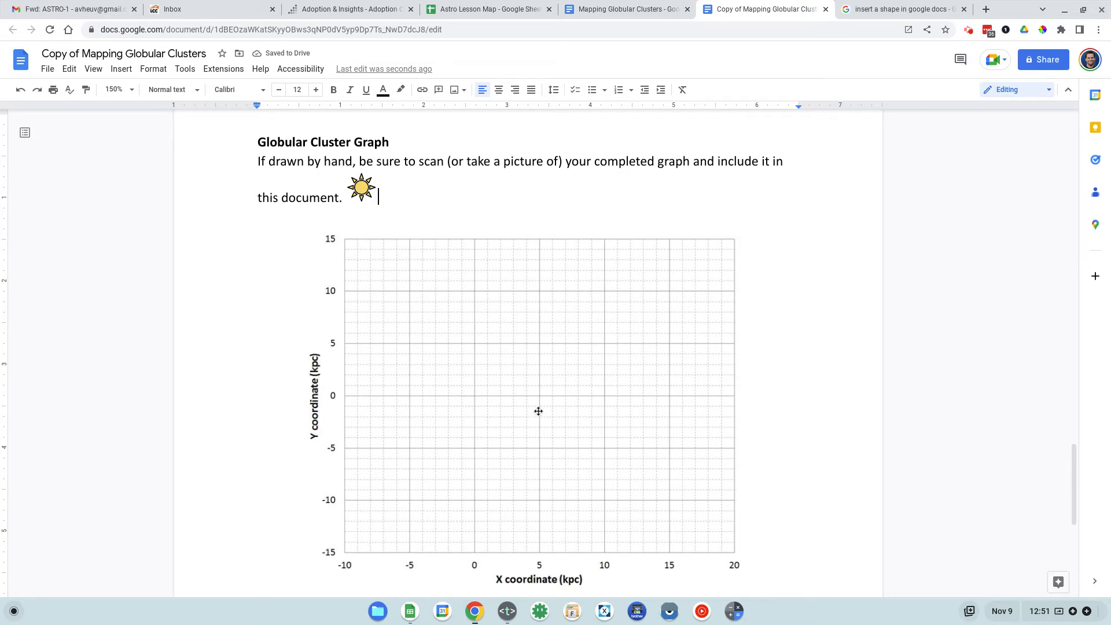
mouse_move(359, 187)
mouse_down()
mouse_move(461, 330)
mouse_move(508, 345)
mouse_up()
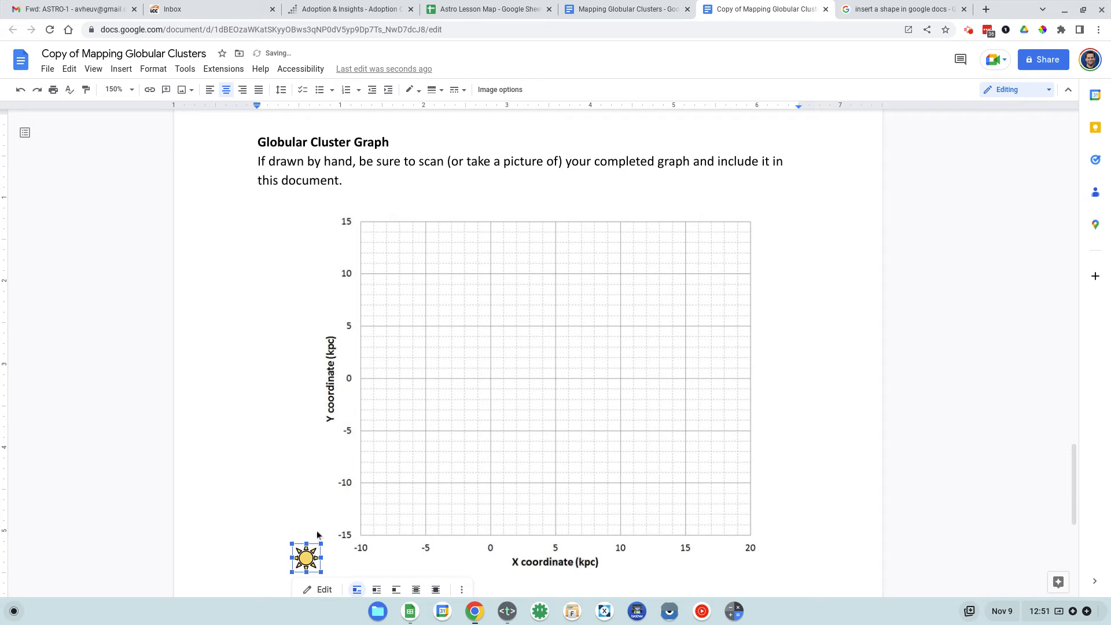
click(20, 90)
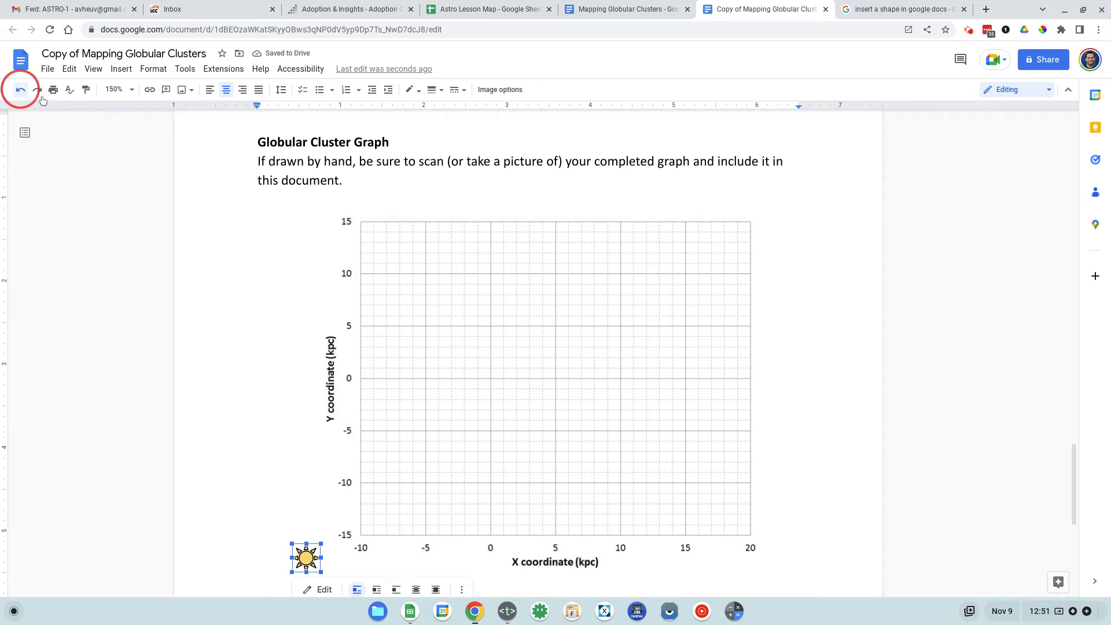
click(496, 428)
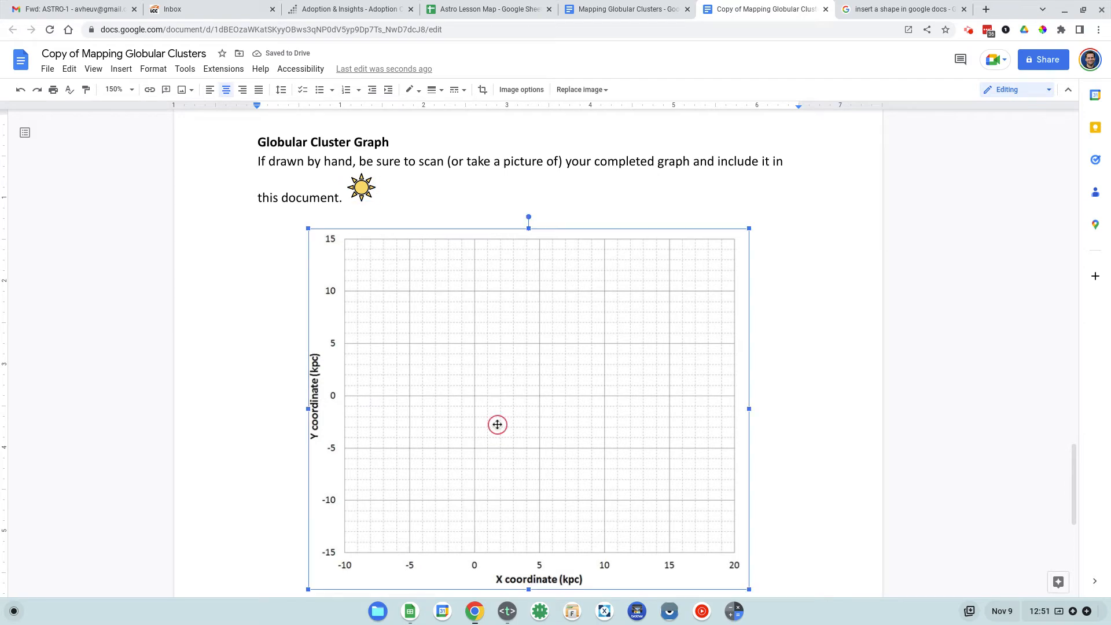
- Set the sun drawing to sit in front of the text and move it onto the graph's origin at (0, 0)
click(359, 186)
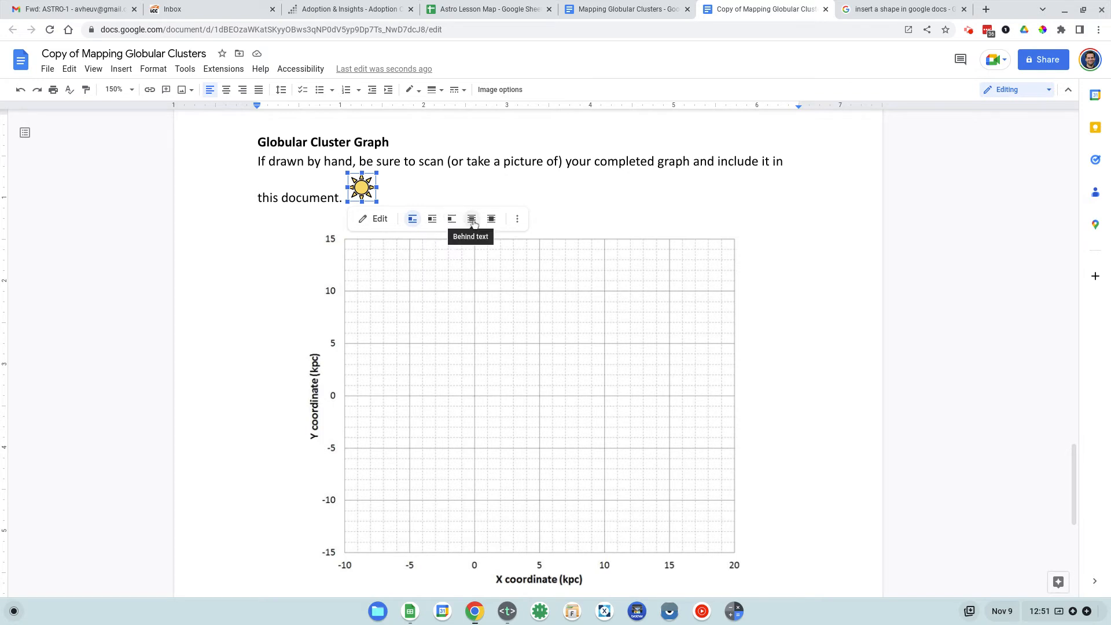
click(490, 219)
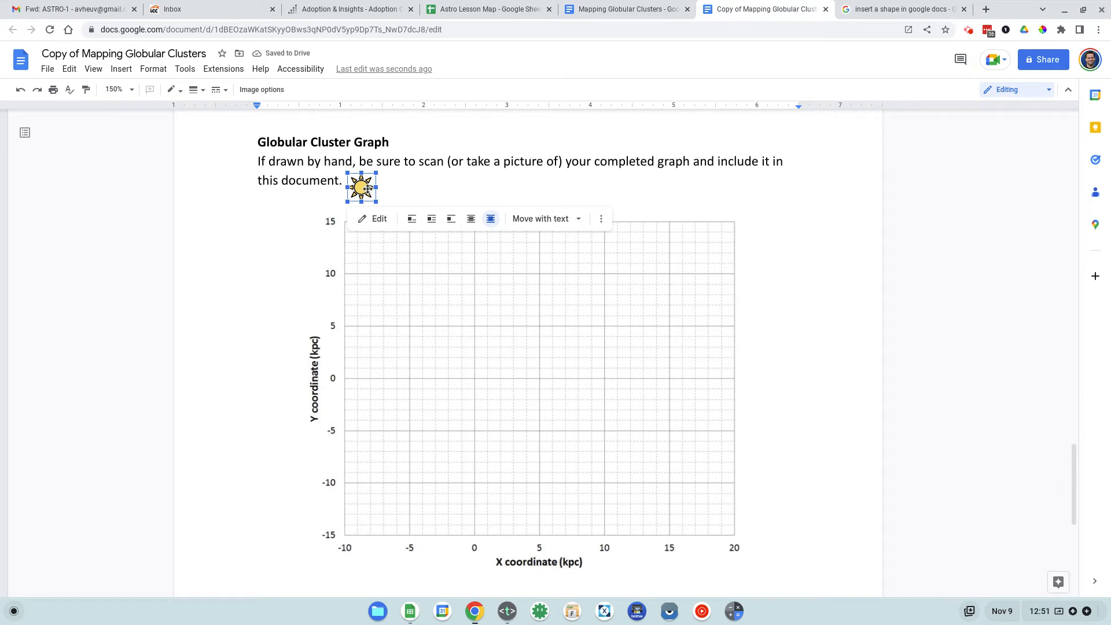
drag(371, 199, 477, 378)
click(477, 377)
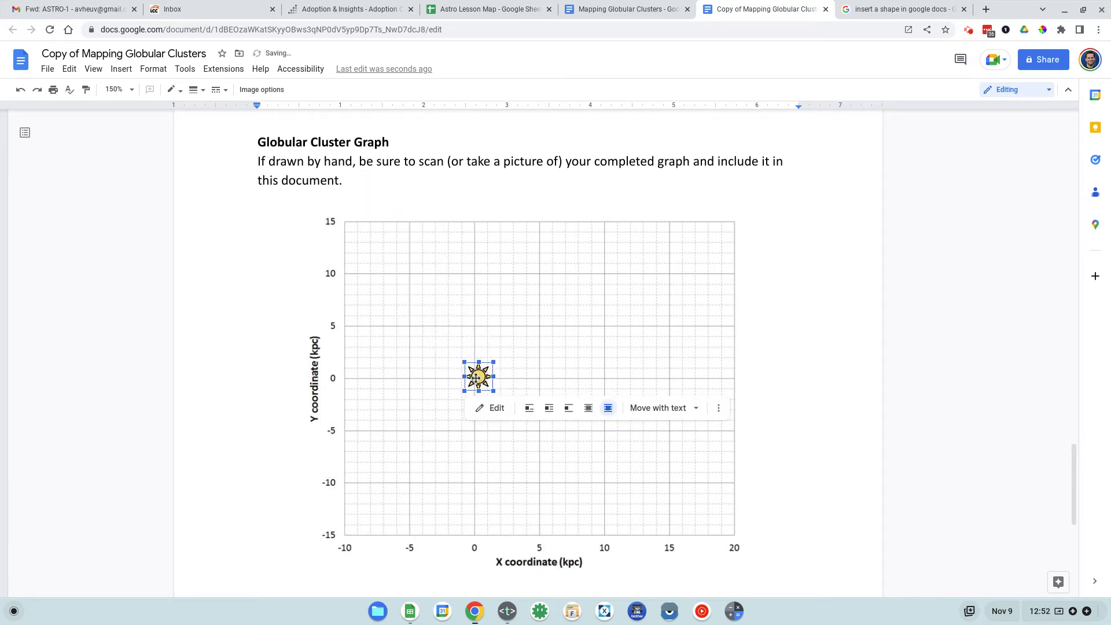
click(477, 379)
drag(477, 378, 481, 377)
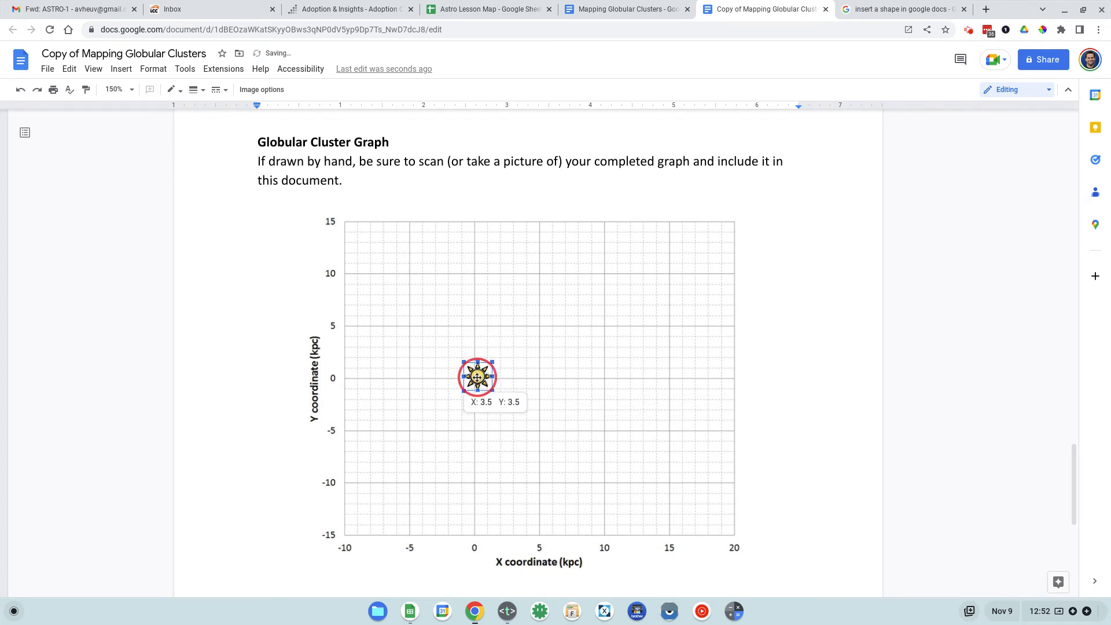
click(782, 362)
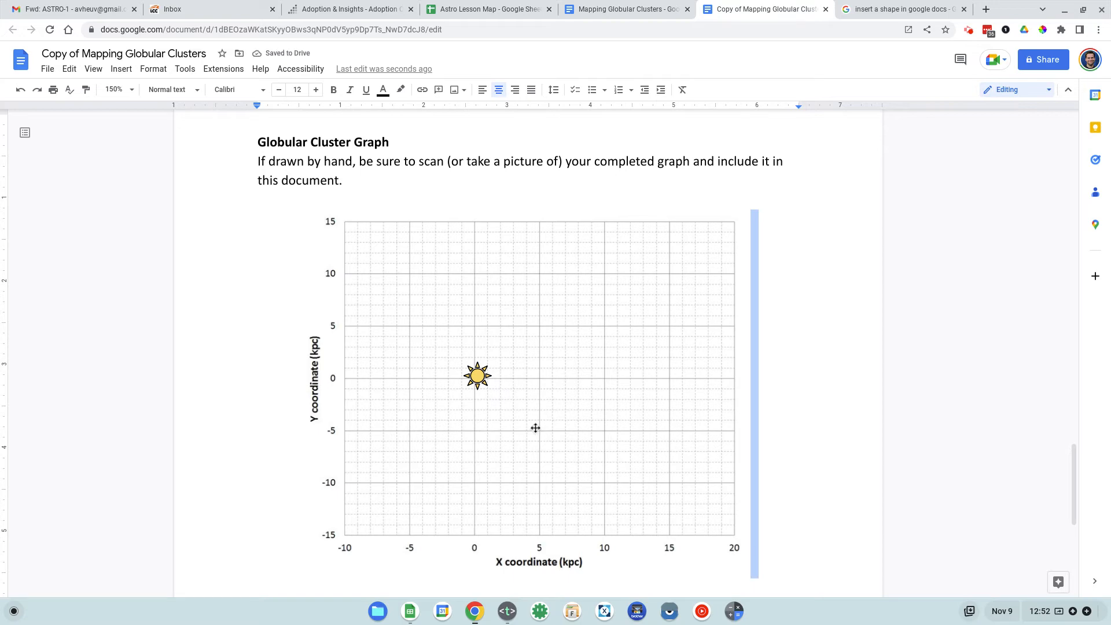
click(313, 203)
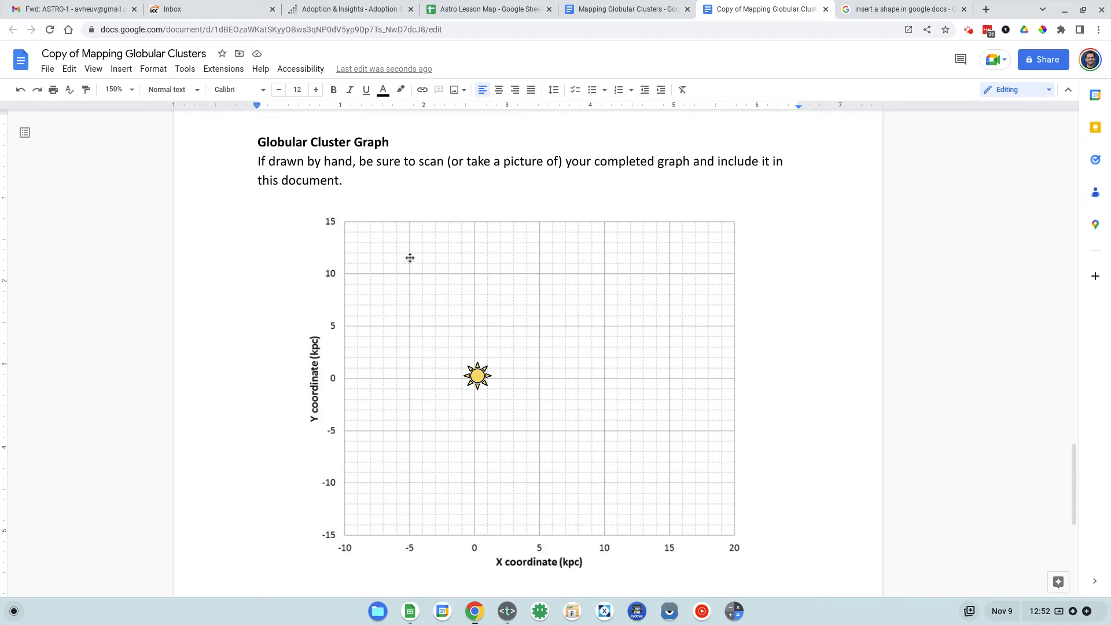
click(368, 182)
click(477, 375)
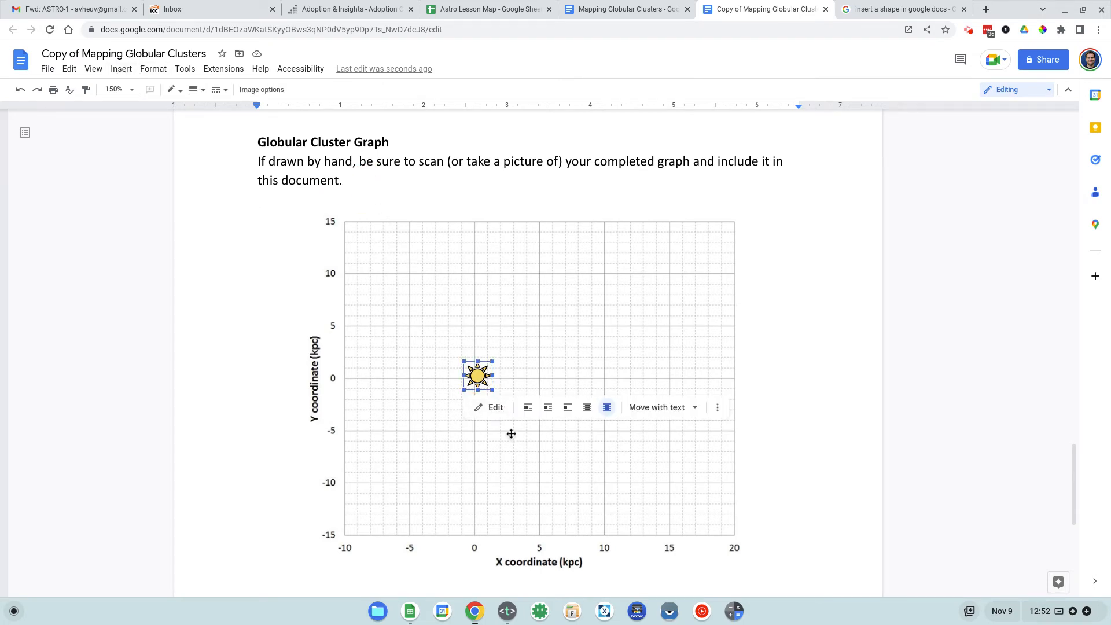
- Start another new drawing from the empty line above the graph and draw an oval about 0.25 inches wide
click(345, 196)
click(121, 69)
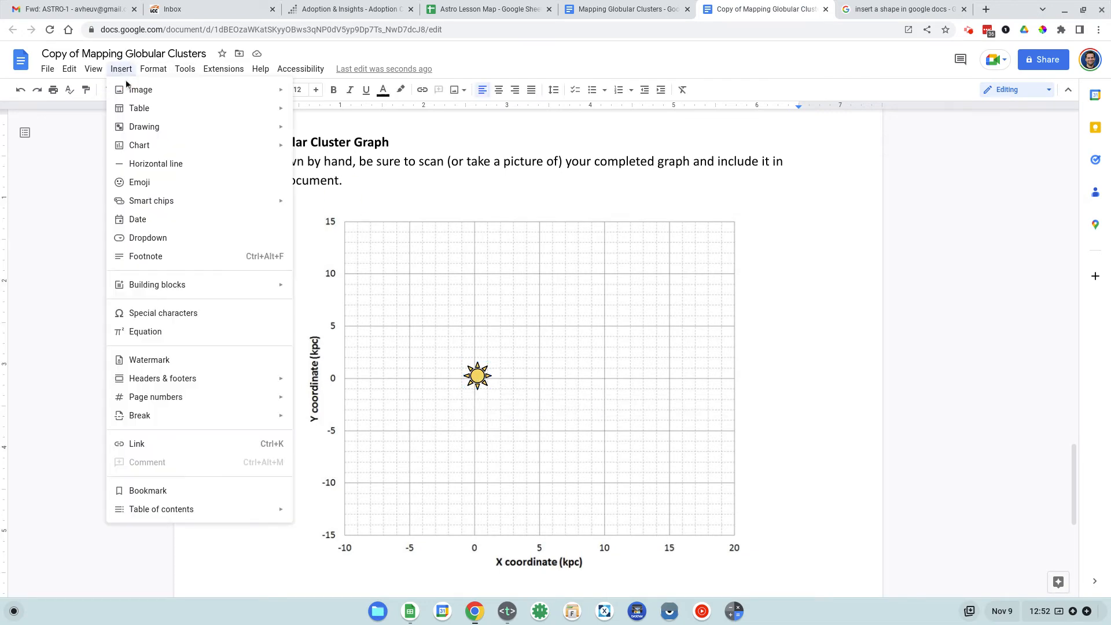
mouse_move(150, 134)
click(307, 134)
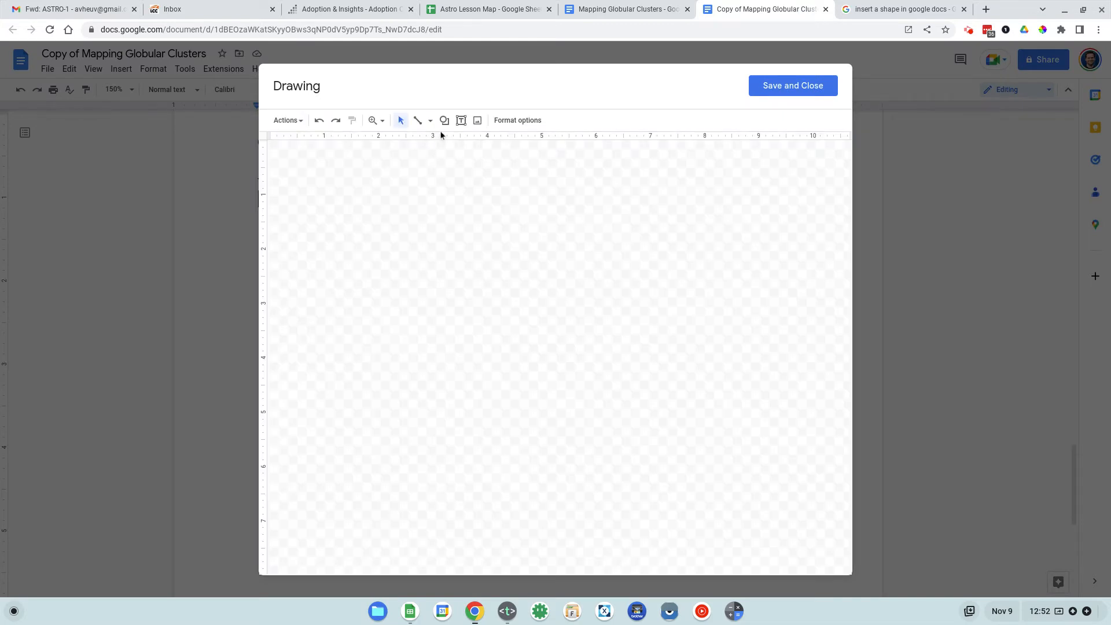
click(445, 121)
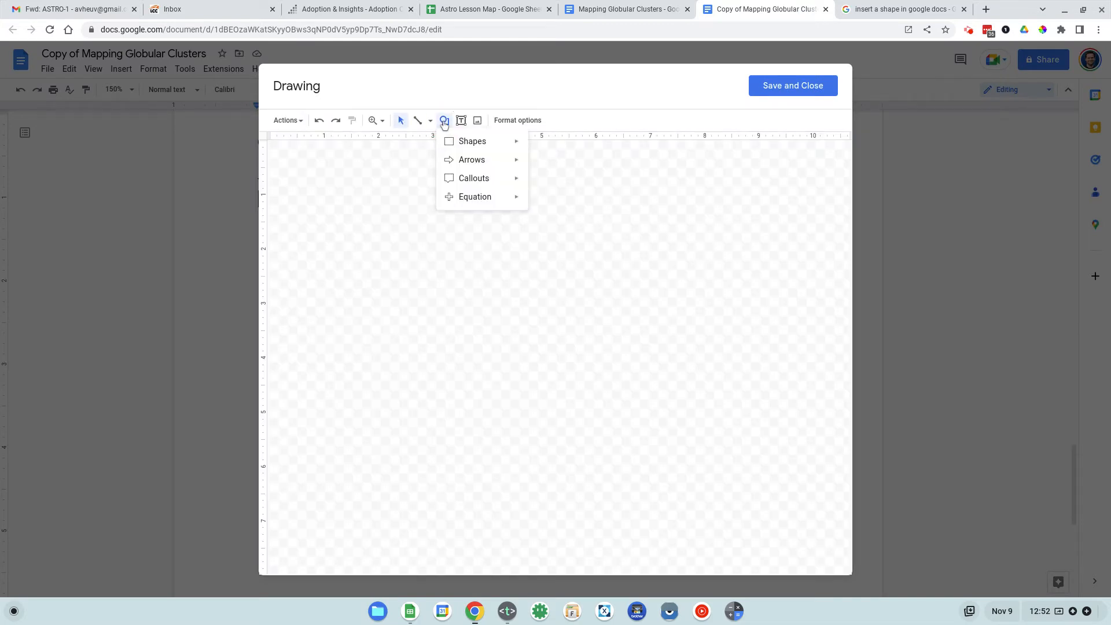
click(470, 142)
click(538, 168)
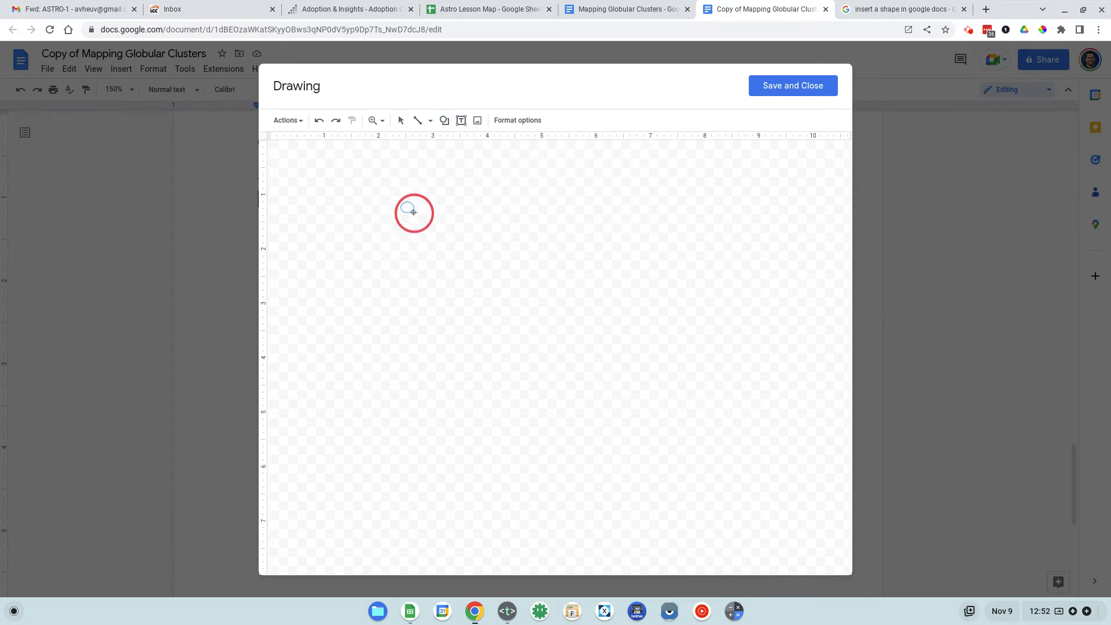
click(411, 210)
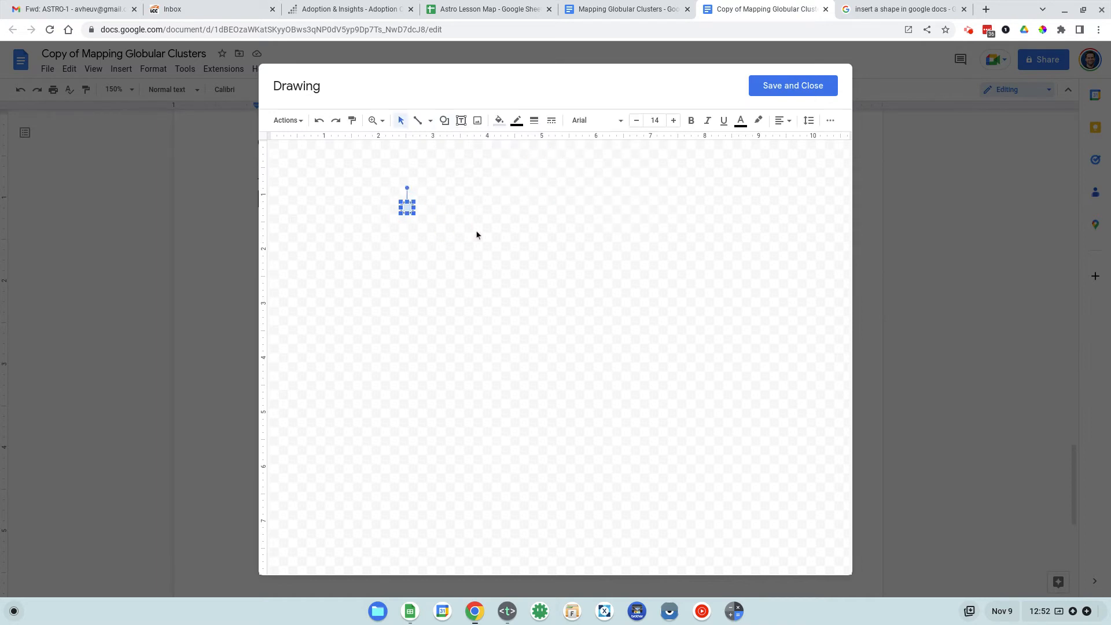
- Fill the oval with dark green and save the drawing into the document
click(499, 122)
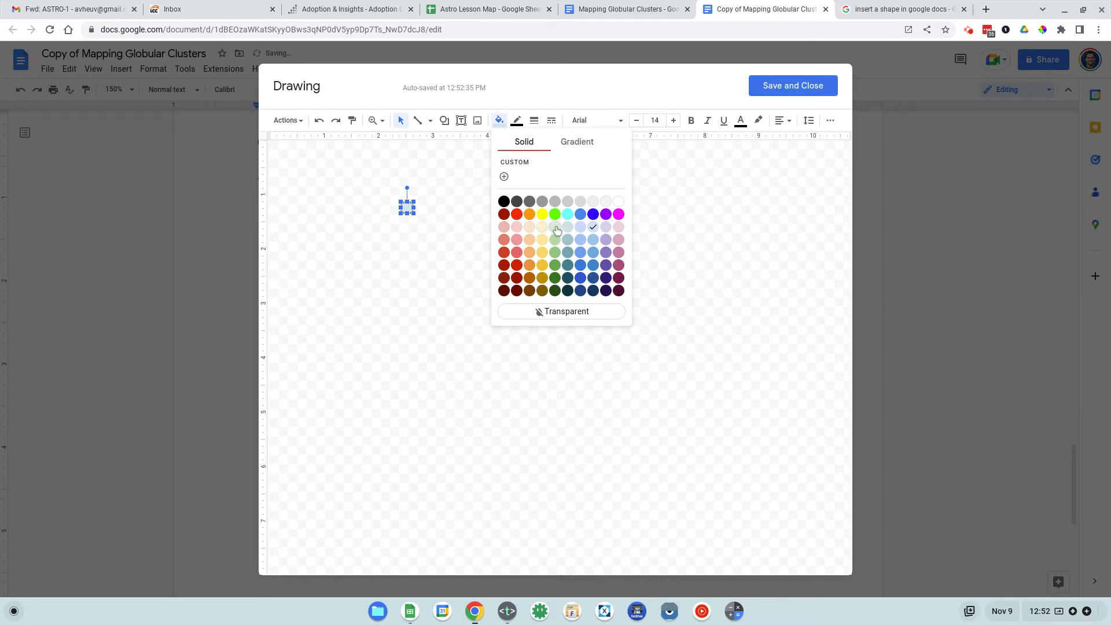
click(556, 278)
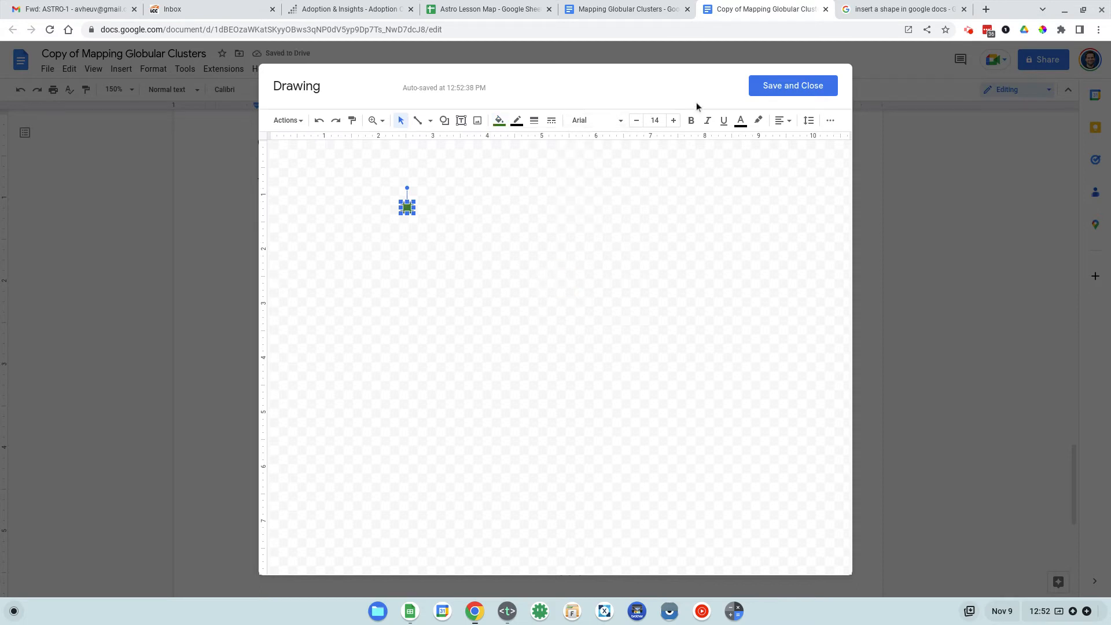
click(793, 85)
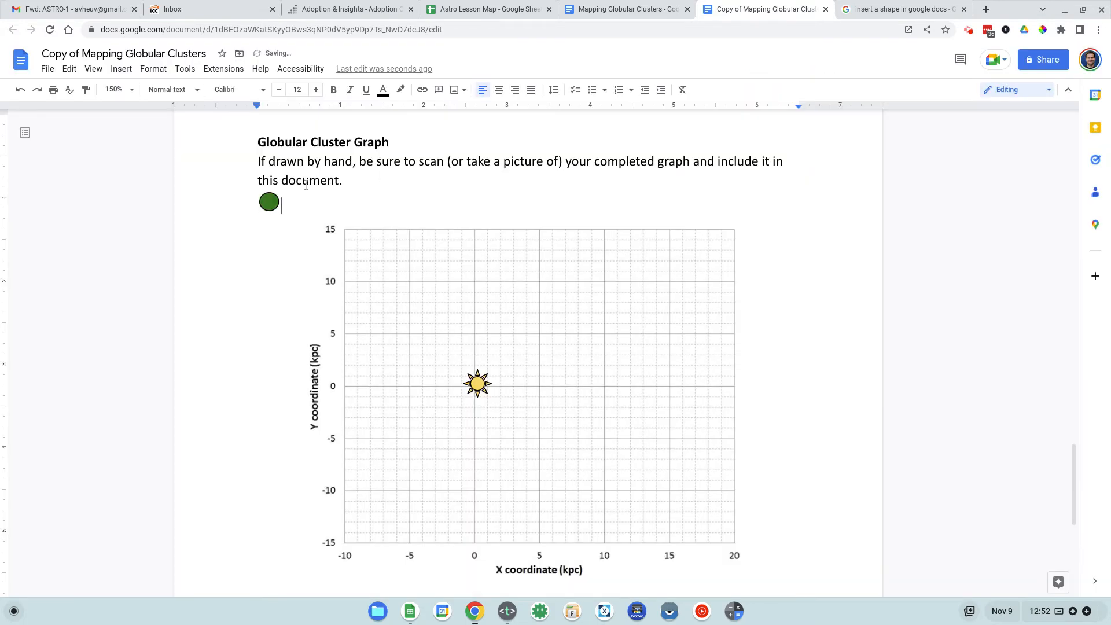
- Shrink the green oval slightly, set it in front of the text, and move it onto the graph at about (5.5, -1)
click(272, 202)
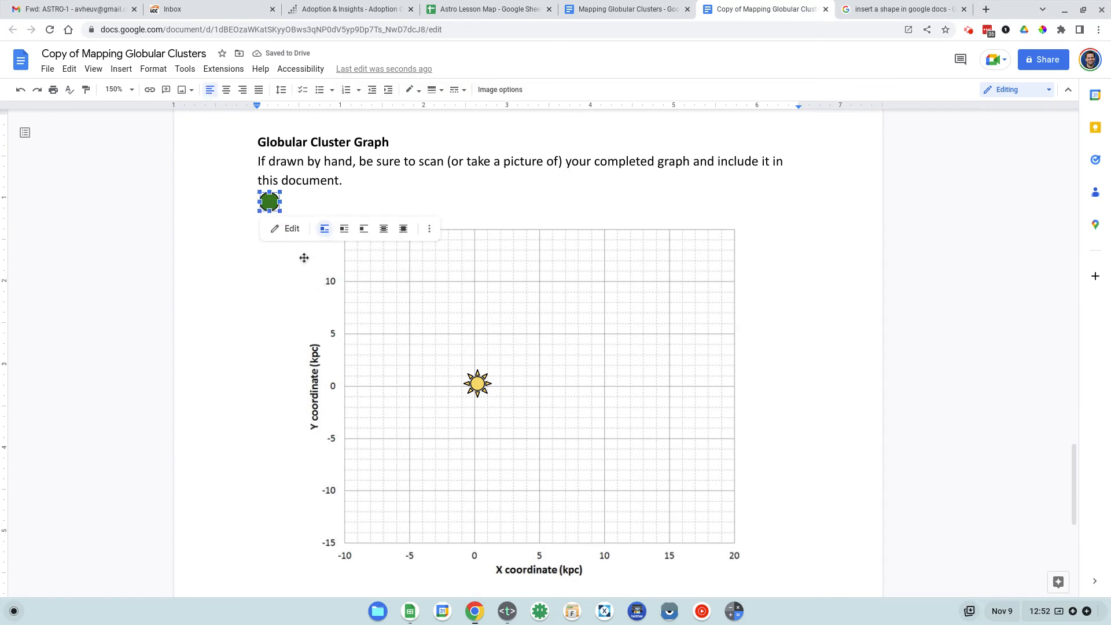
drag(279, 211, 276, 207)
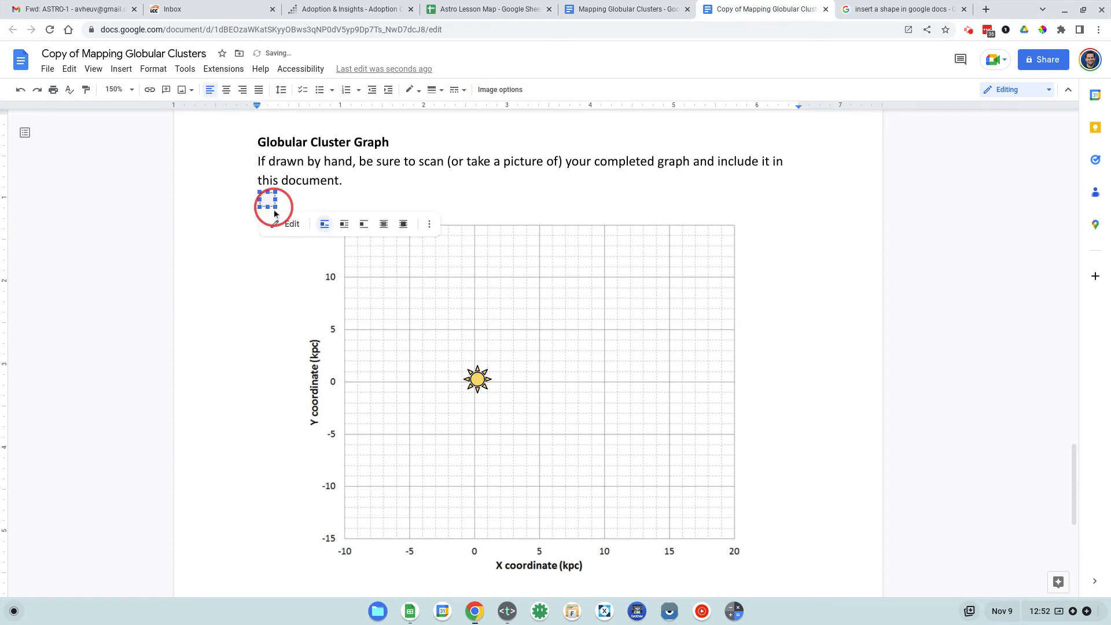
click(404, 224)
drag(266, 200, 546, 391)
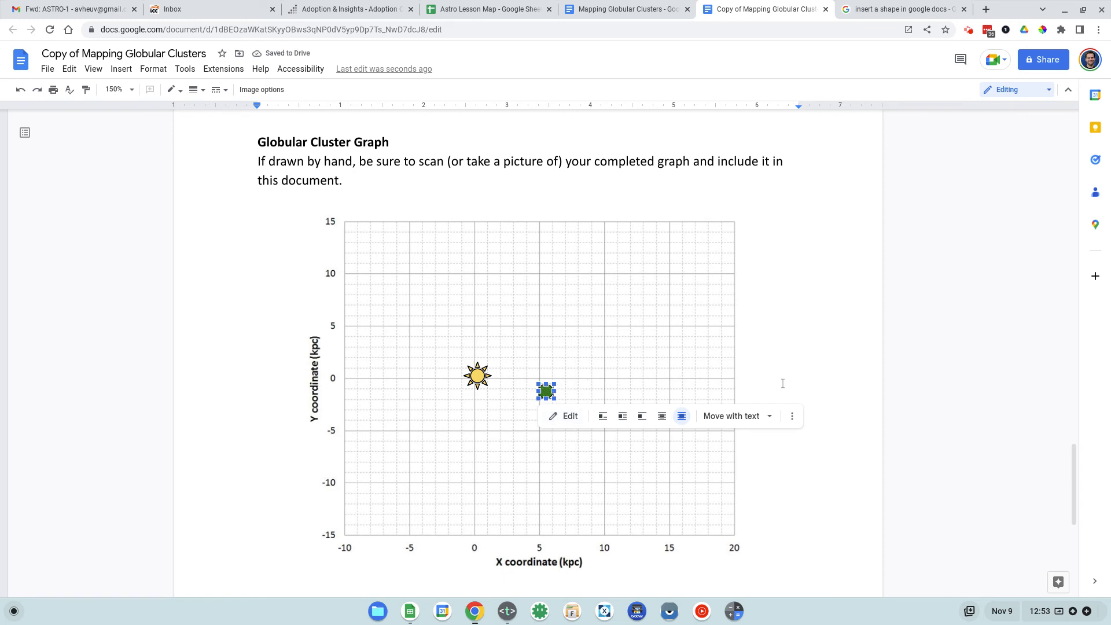
click(770, 385)
- Copy the green oval from the graph and paste two copies at the empty line above the graph
click(547, 393)
click(68, 69)
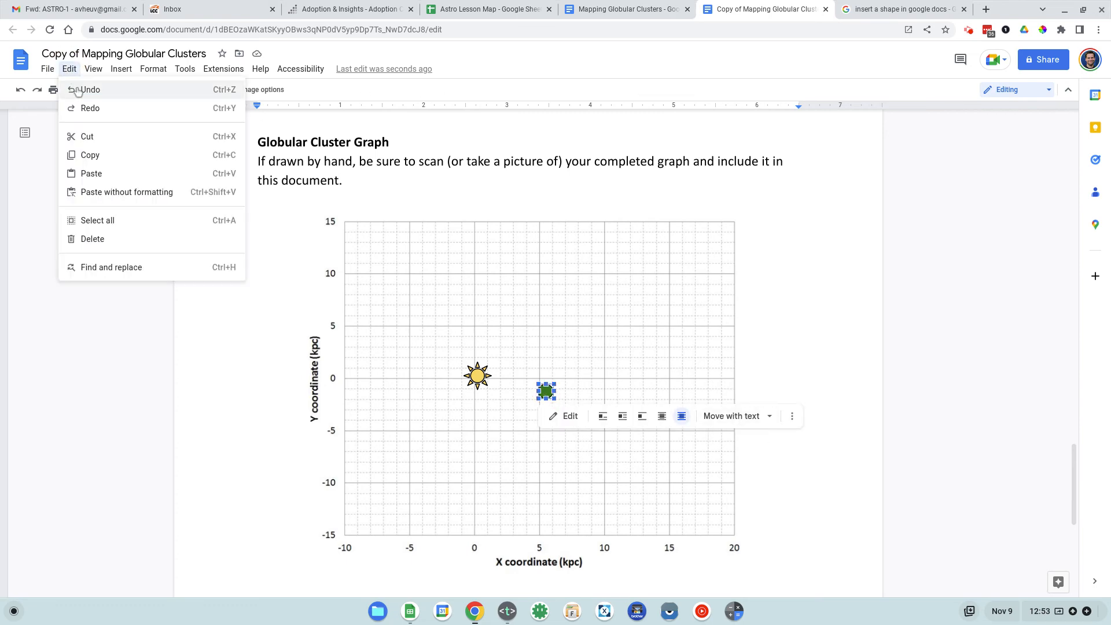
click(95, 155)
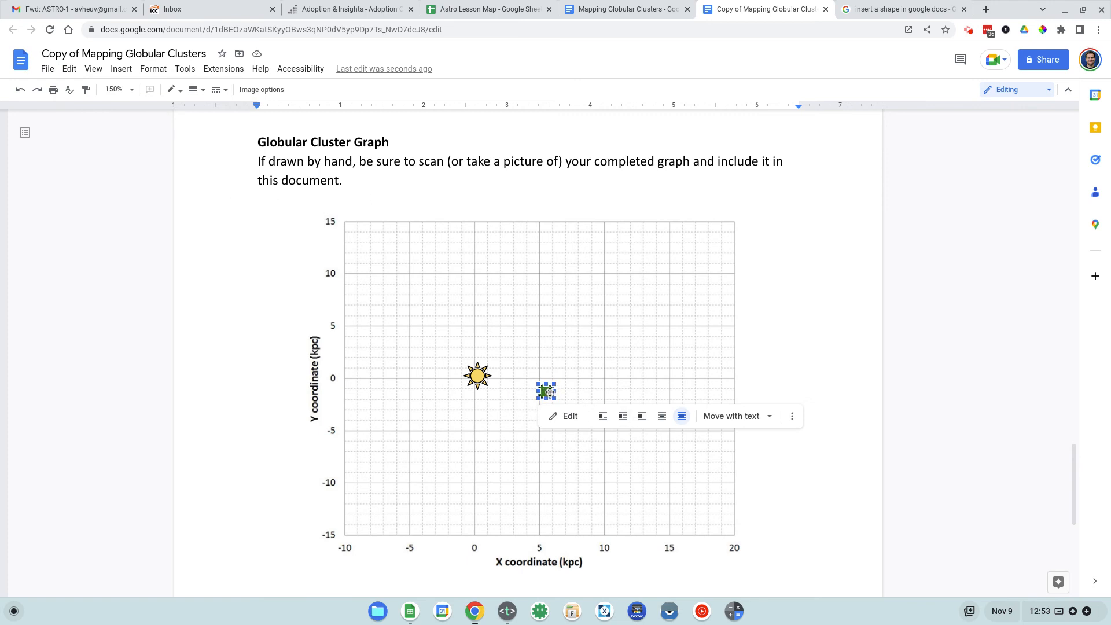
click(331, 198)
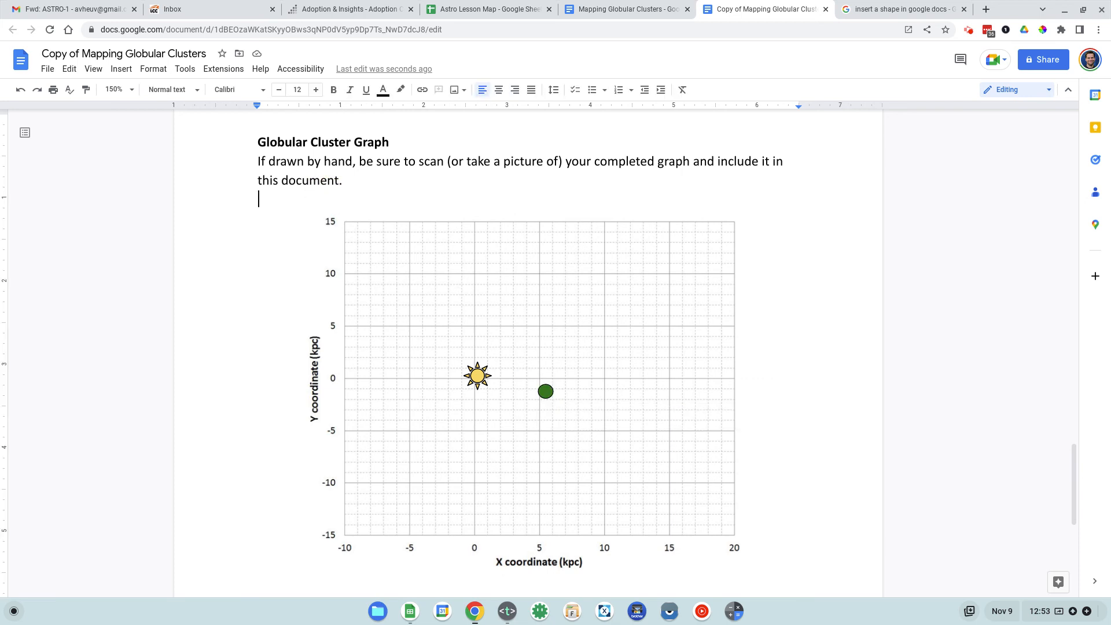
key(ctrl+v)
click(69, 68)
click(91, 173)
- Keep the pasted ovals in front of the text and move them onto the graph at about (4, -4.5) and (1.5, -6)
click(276, 196)
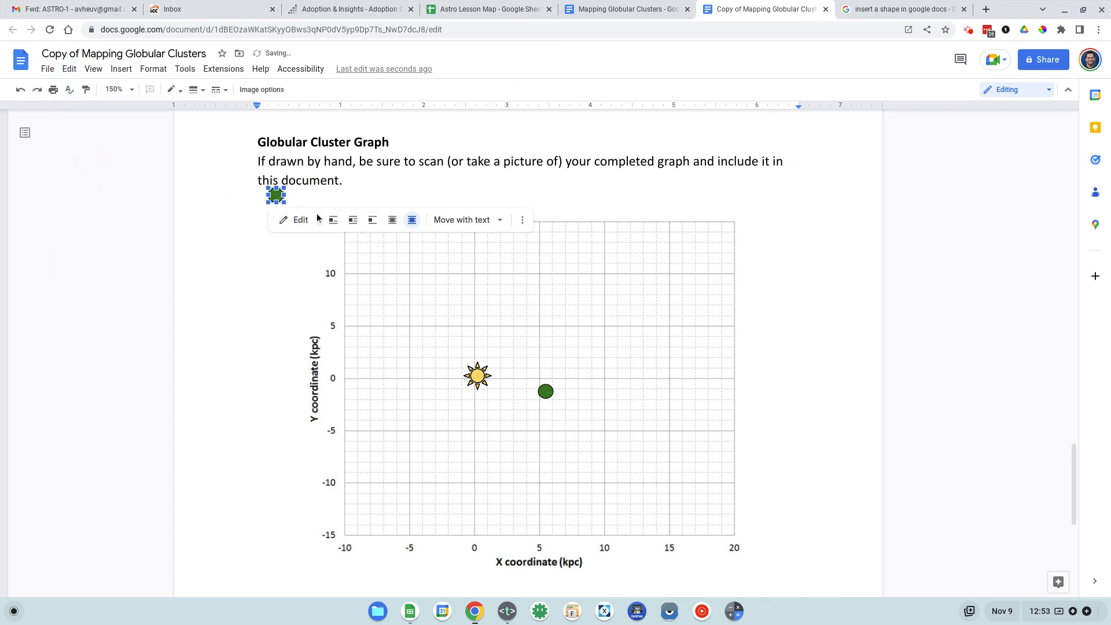
click(412, 221)
drag(276, 197, 526, 426)
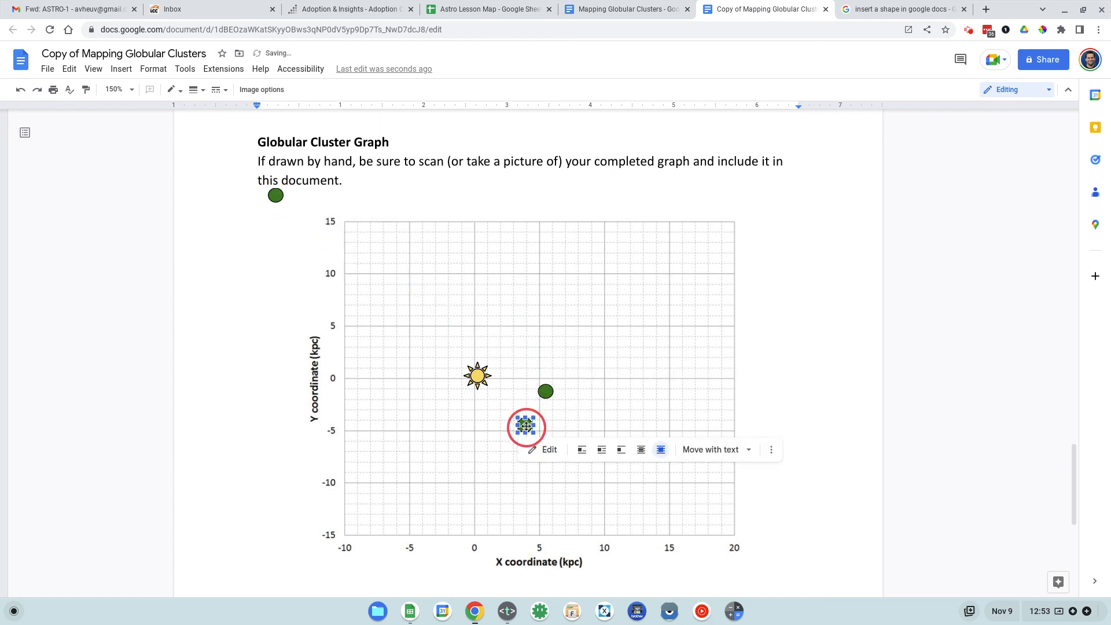
drag(276, 196, 497, 445)
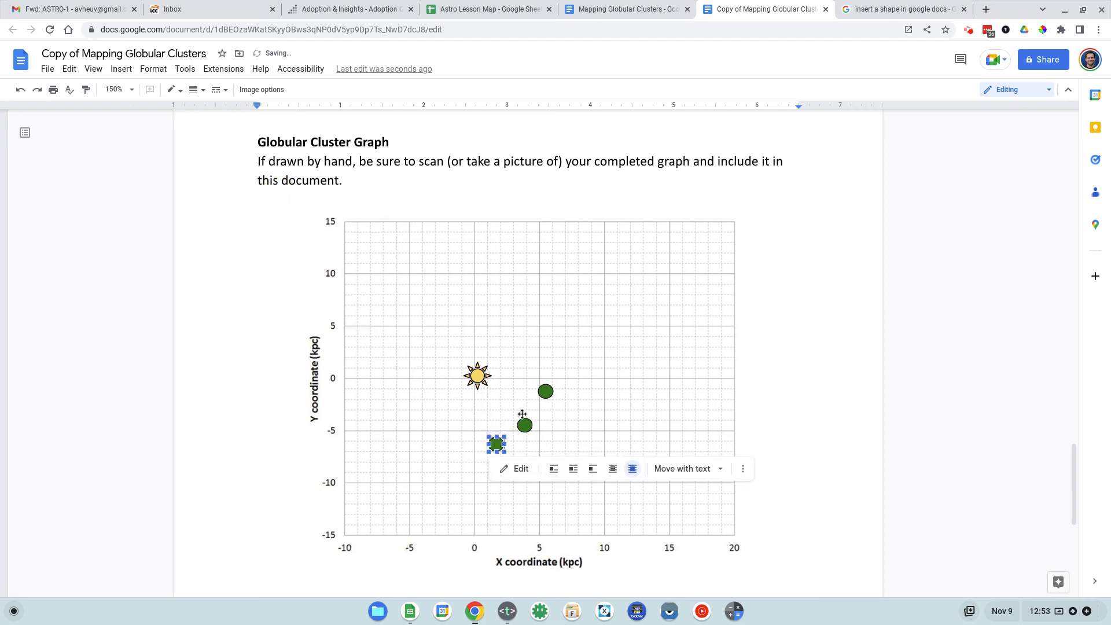
click(769, 385)
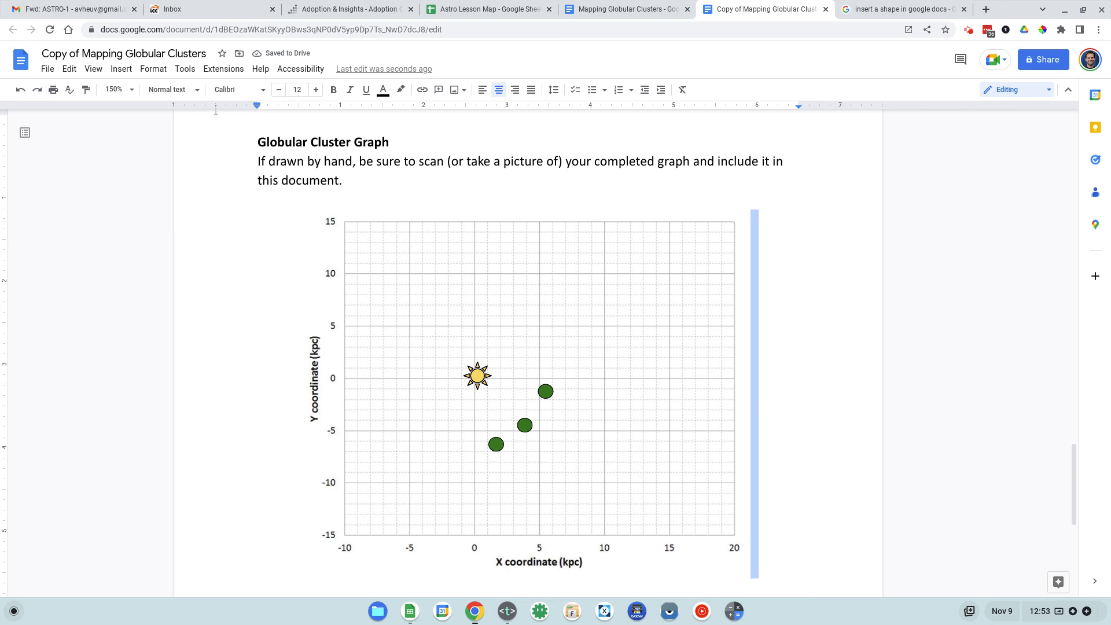
- View the file formats available for downloading the document, without downloading it
click(48, 69)
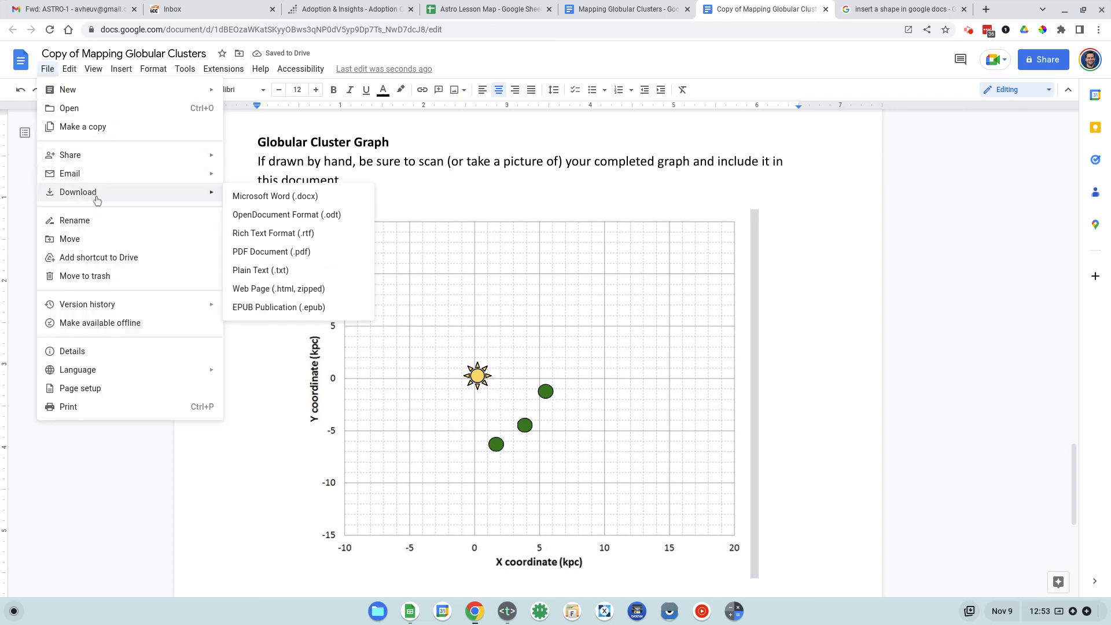
mouse_move(93, 192)
click(444, 184)
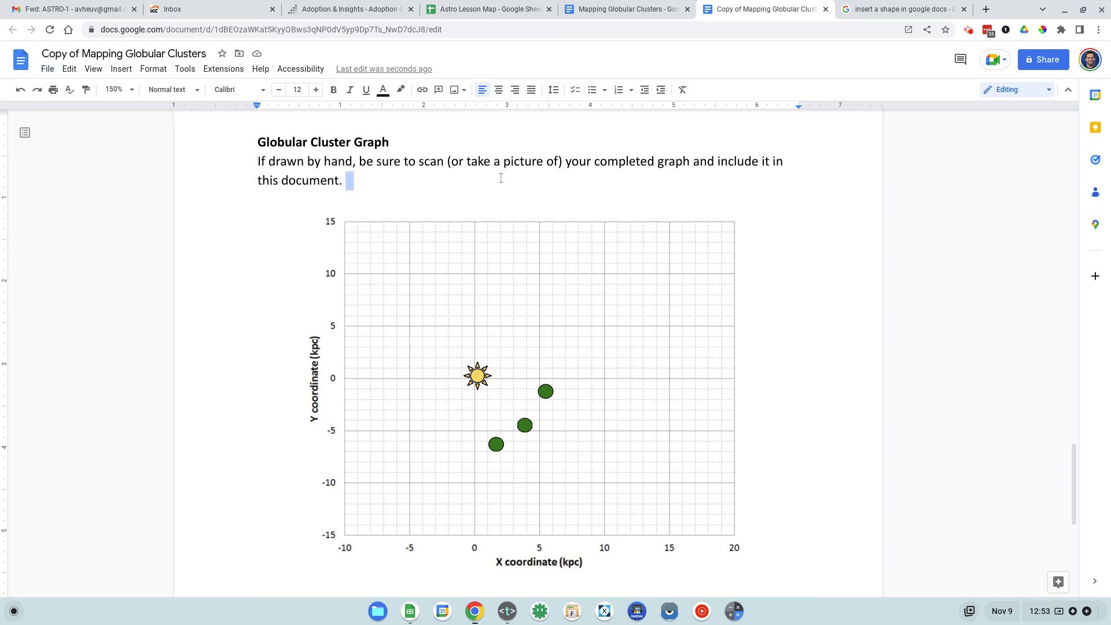